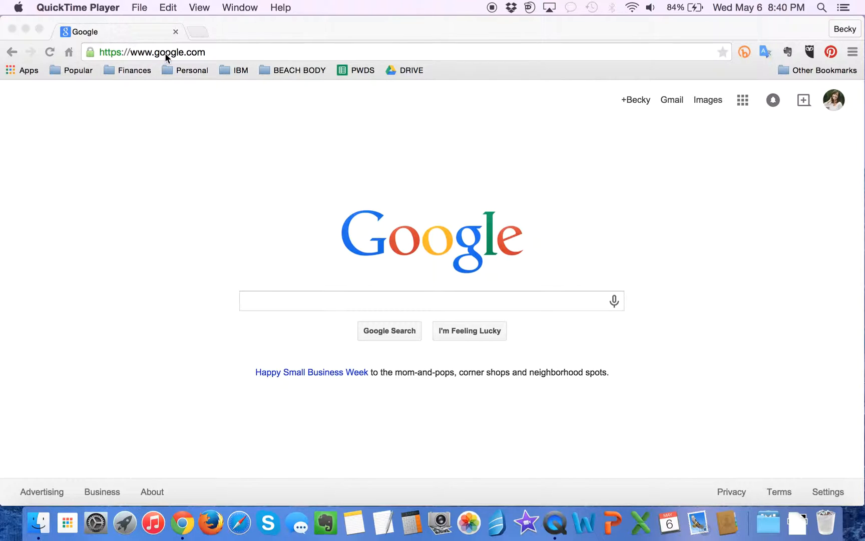
Check which Google account is currently signed in.
{"action": "left_click", "coordinate": [837, 104]}
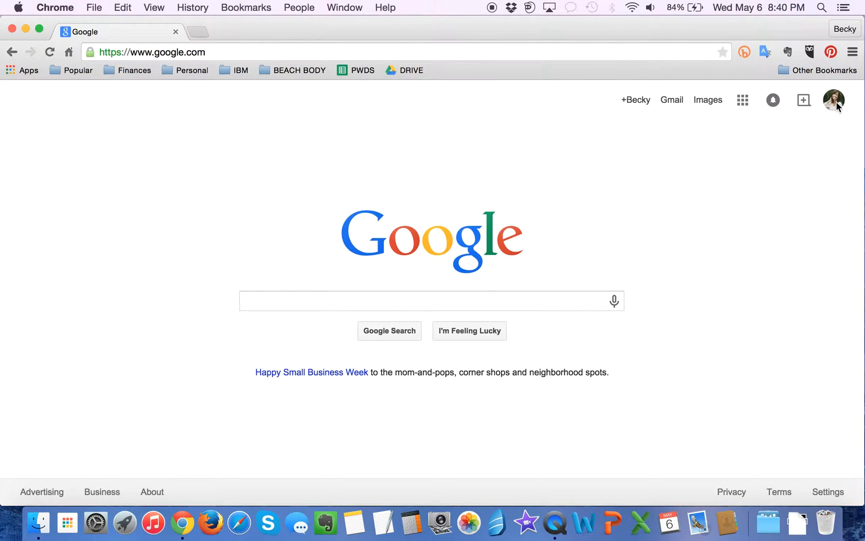
{"action": "left_click", "coordinate": [837, 106]}
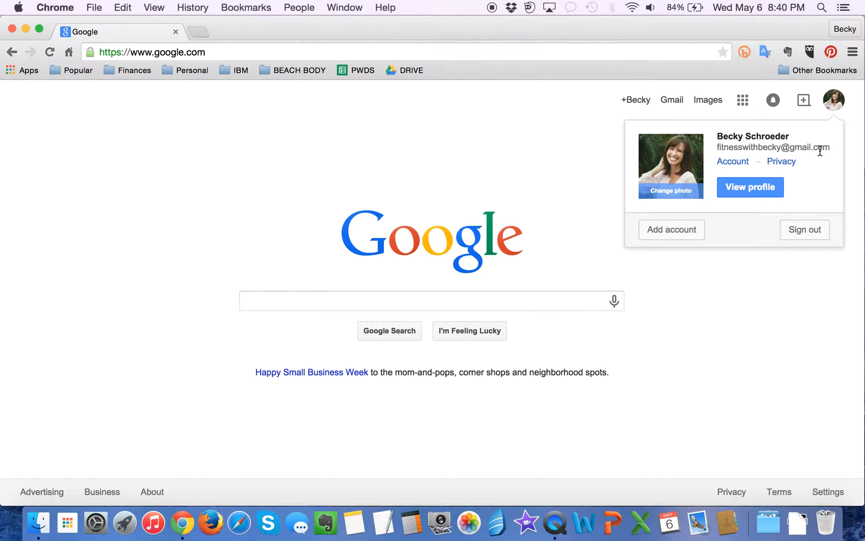
{"action": "left_click", "coordinate": [742, 324]}
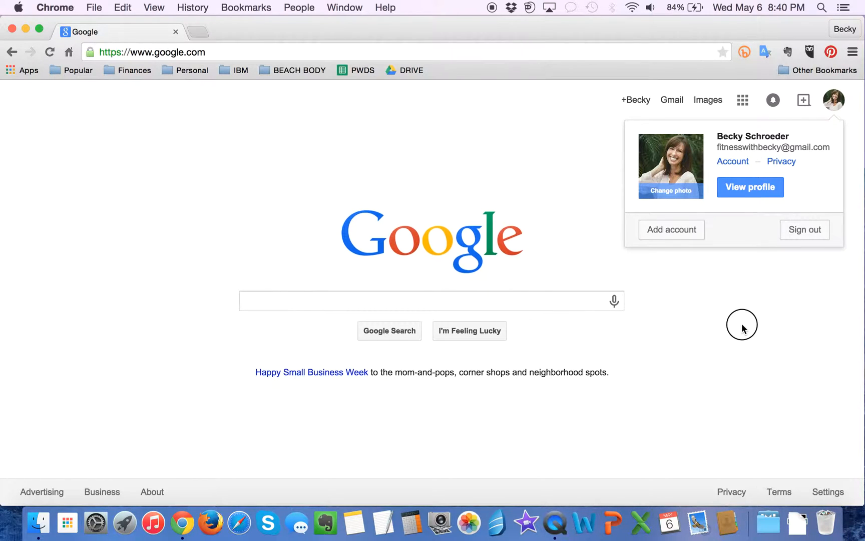
Find Forms in the Home & Office section of Google's full product list and open a new blank form.
{"action": "left_click", "coordinate": [742, 103]}
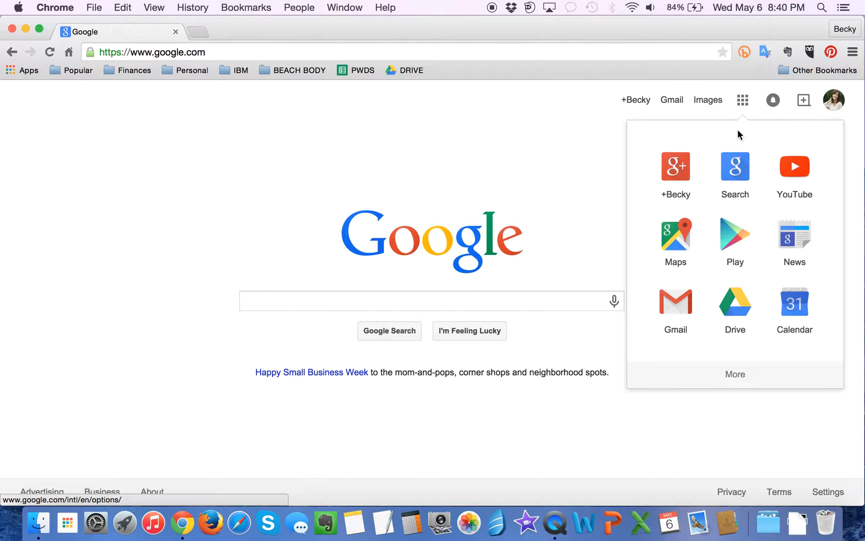
{"action": "scroll", "coordinate": [751, 315], "scroll_direction": "down", "scroll_amount": 5}
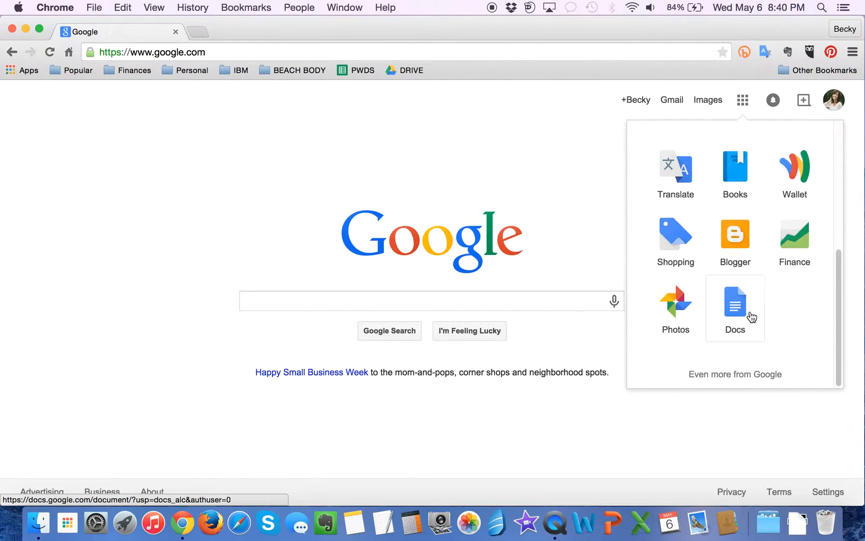
{"action": "left_click", "coordinate": [722, 373]}
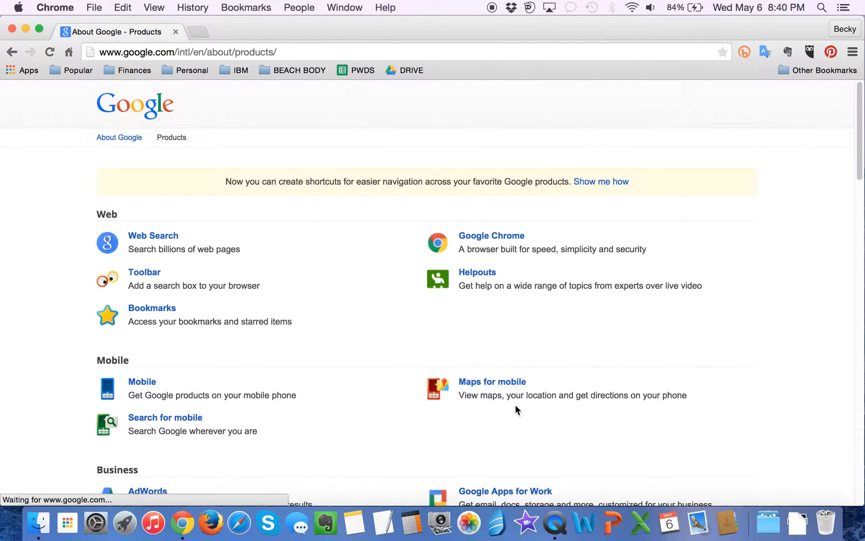
{"action": "scroll", "coordinate": [516, 407], "scroll_direction": "down", "scroll_amount": 5}
{"action": "scroll", "coordinate": [515, 405], "scroll_direction": "down", "scroll_amount": 15}
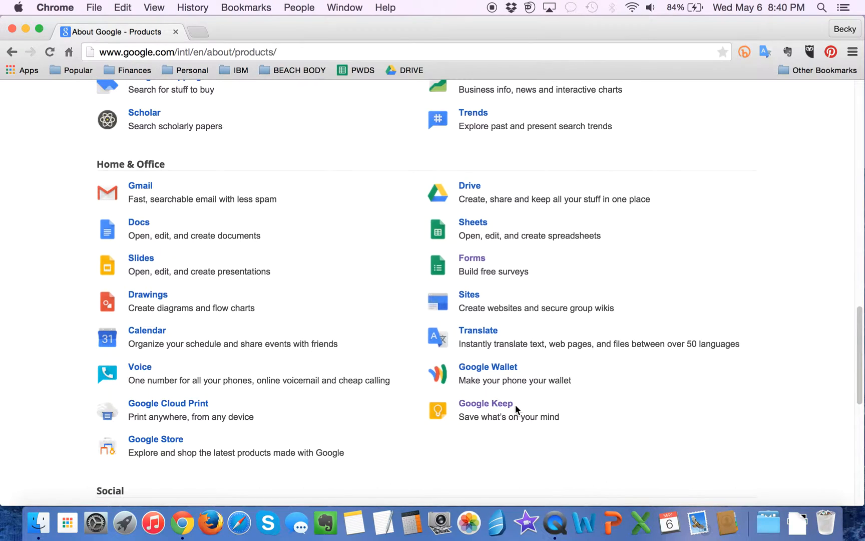
{"action": "left_click", "coordinate": [471, 261]}
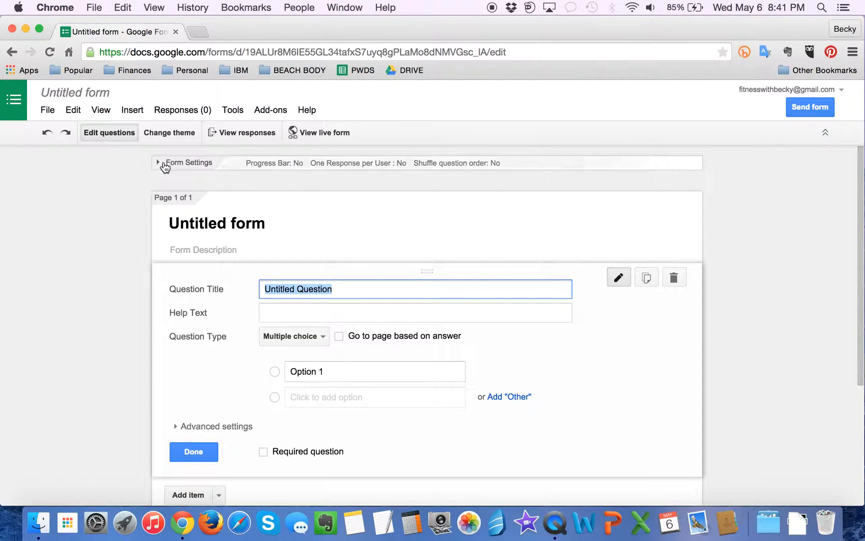
Rename the untitled form to the organizer's first name in the possessive followed by "21 Day Fitness Challenge".
{"action": "left_click", "coordinate": [71, 93]}
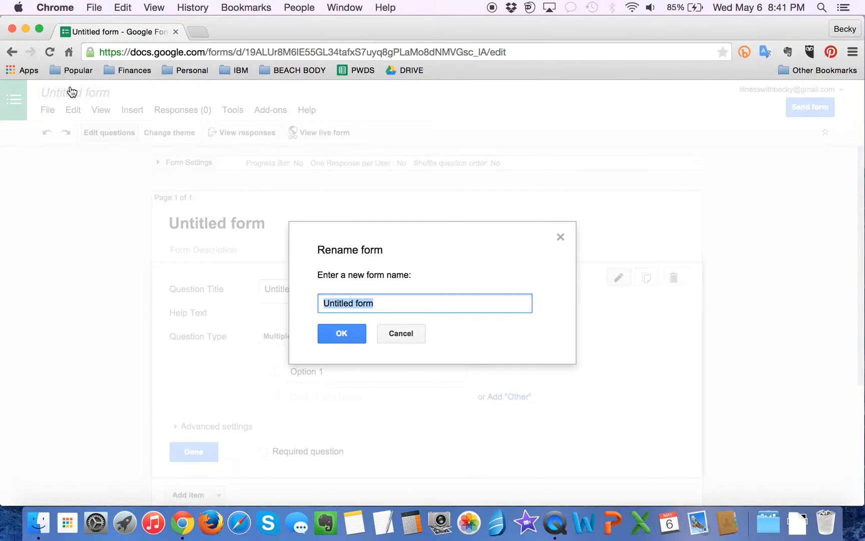
{"action": "type", "text": "Becky's"}
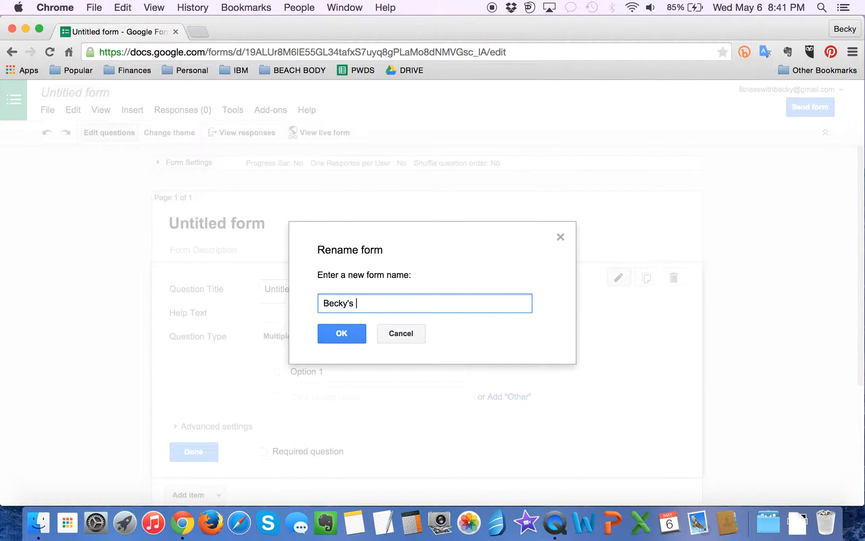
{"action": "type", "text": " Fitness Challenge"}
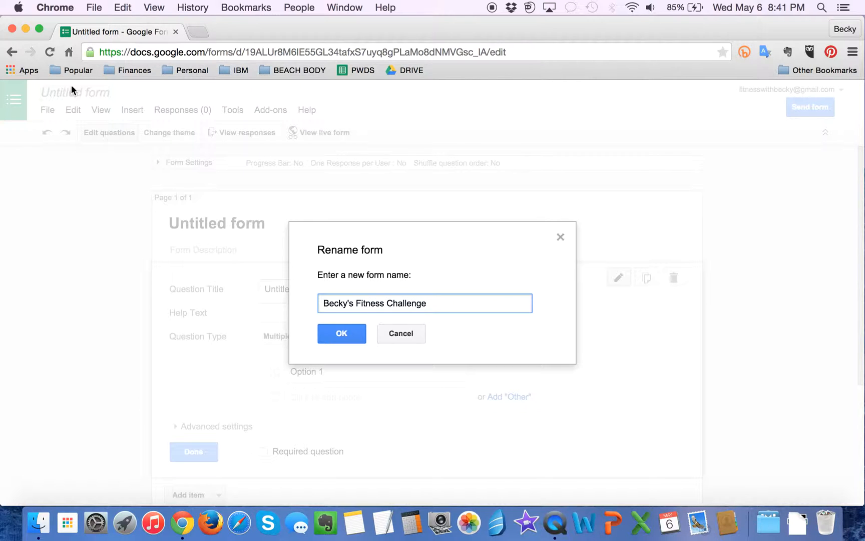
{"action": "left_click", "coordinate": [354, 303]}
{"action": "type", "text": "21 Day"}
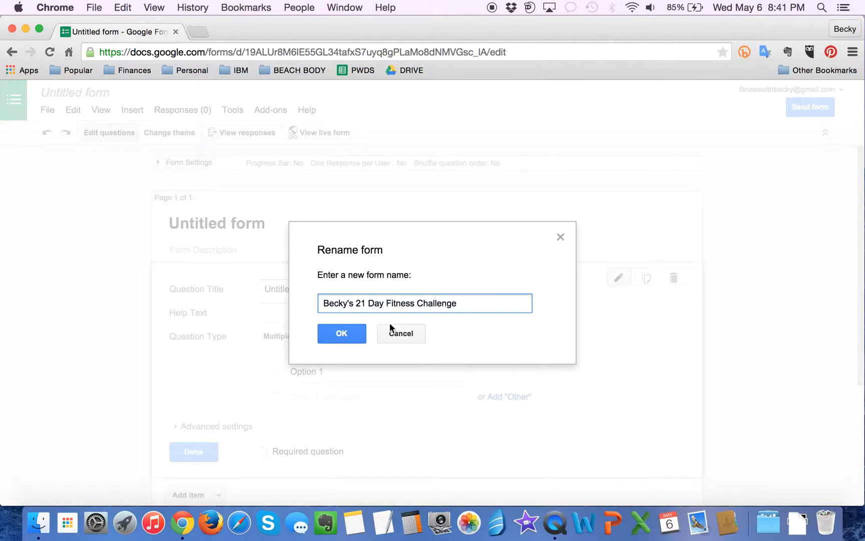
{"action": "left_click", "coordinate": [343, 333]}
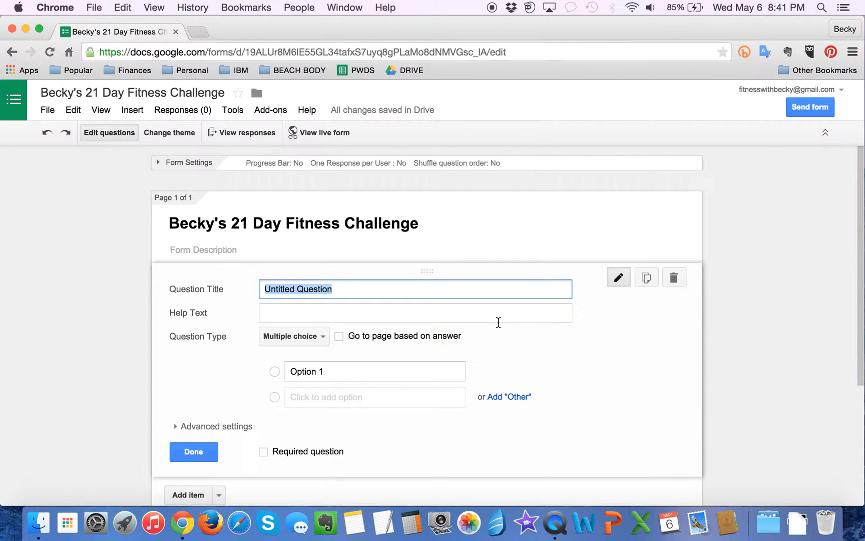
Set up the first question as a required Text question titled "First & Last Name".
{"action": "scroll", "coordinate": [498, 323], "scroll_direction": "down", "scroll_amount": 5}
{"action": "scroll", "coordinate": [446, 279], "scroll_direction": "up", "scroll_amount": 4}
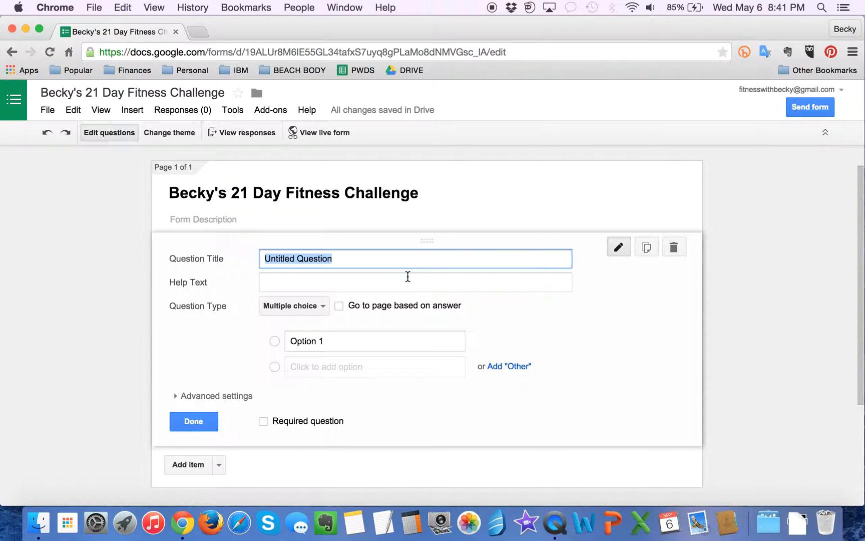
{"action": "type", "text": "First & L"}
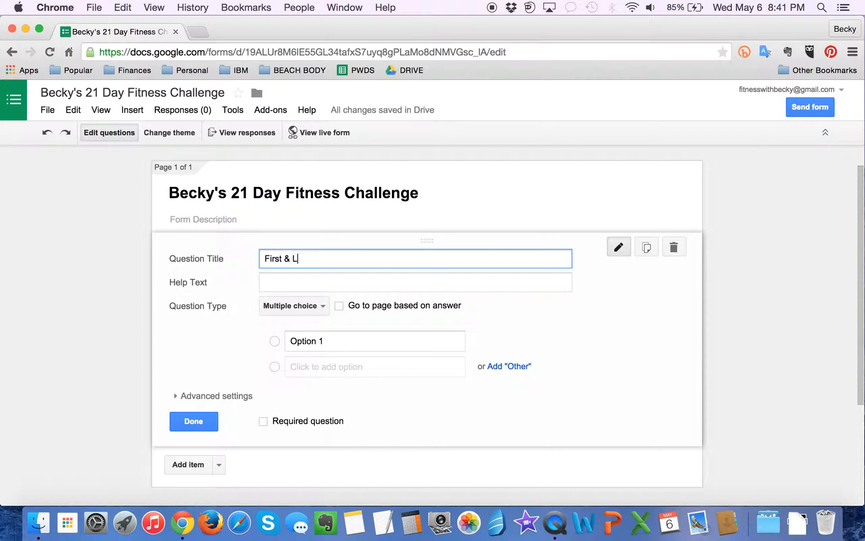
{"action": "type", "text": "ast Name"}
{"action": "left_click", "coordinate": [297, 306]}
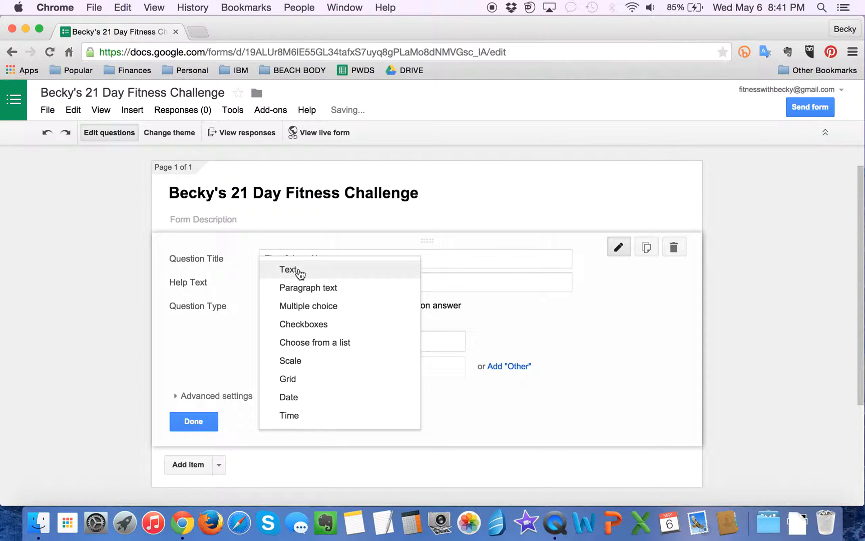
{"action": "left_click", "coordinate": [298, 271]}
{"action": "left_click", "coordinate": [263, 398]}
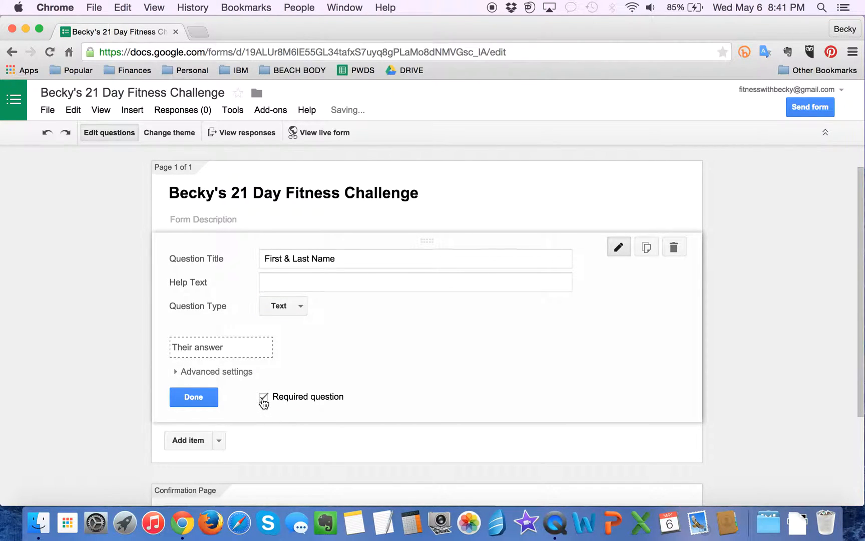
{"action": "left_click", "coordinate": [187, 398]}
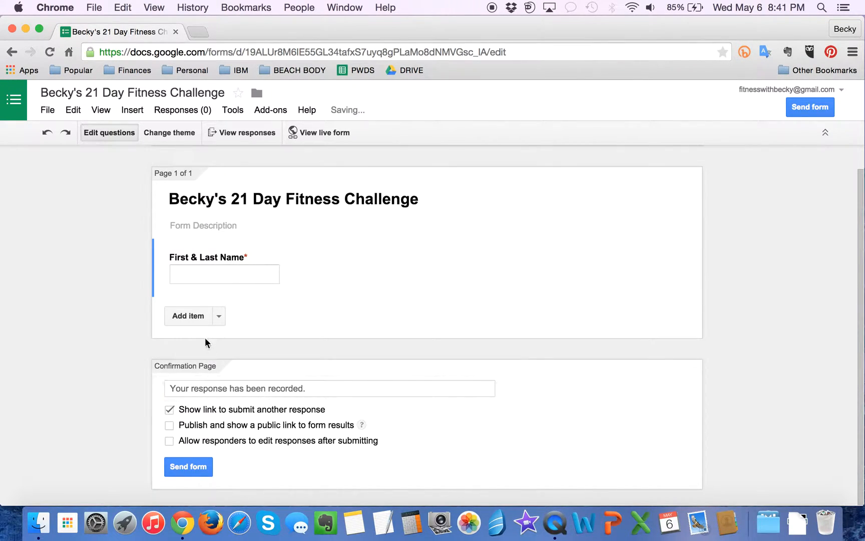
Add a required Text question titled "Email" below the name question.
{"action": "left_click", "coordinate": [177, 318]}
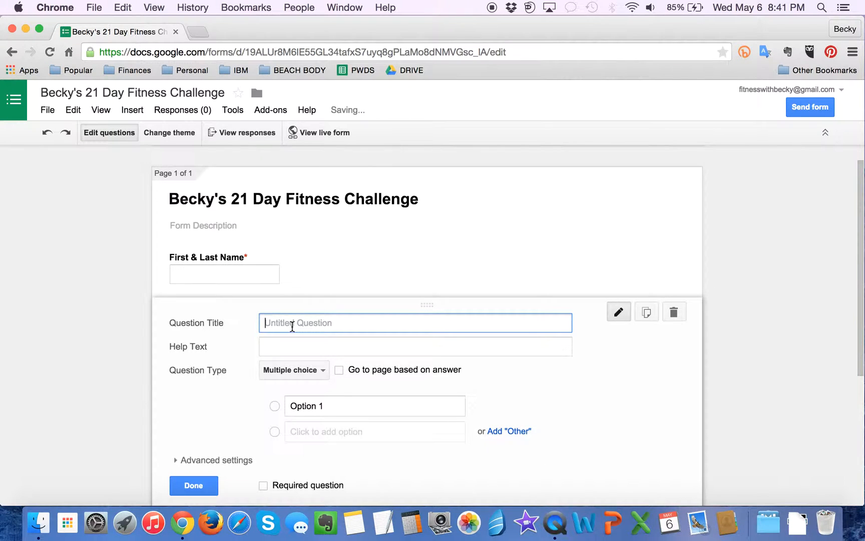
{"action": "type", "text": "Email"}
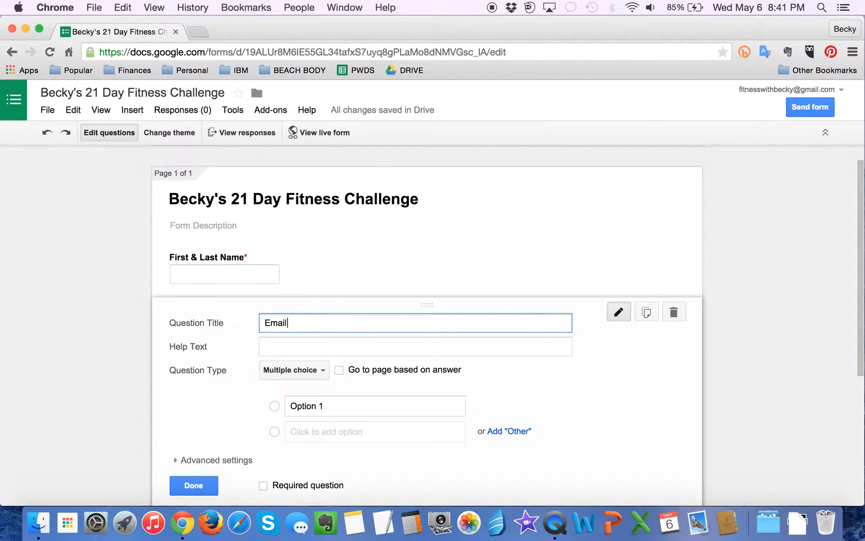
{"action": "left_click", "coordinate": [317, 371]}
{"action": "left_click", "coordinate": [303, 342]}
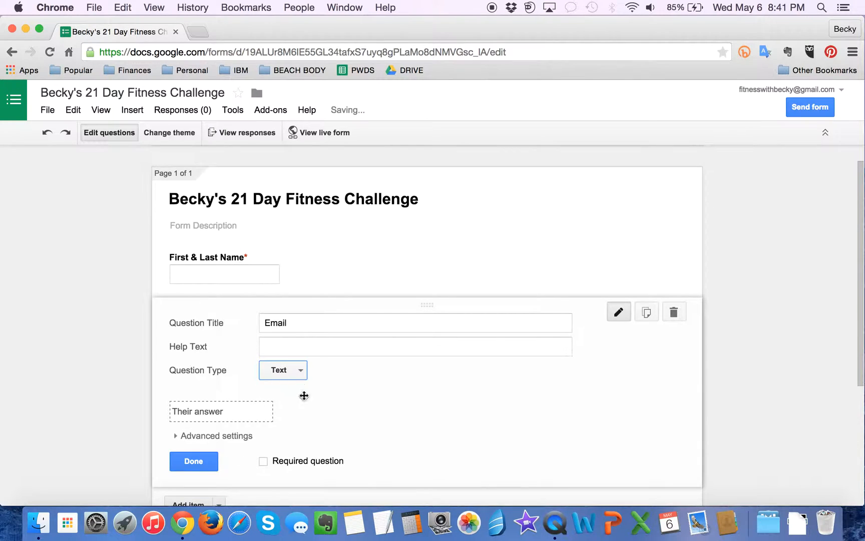
{"action": "scroll", "coordinate": [305, 398], "scroll_direction": "down", "scroll_amount": 1}
{"action": "left_click", "coordinate": [263, 447]}
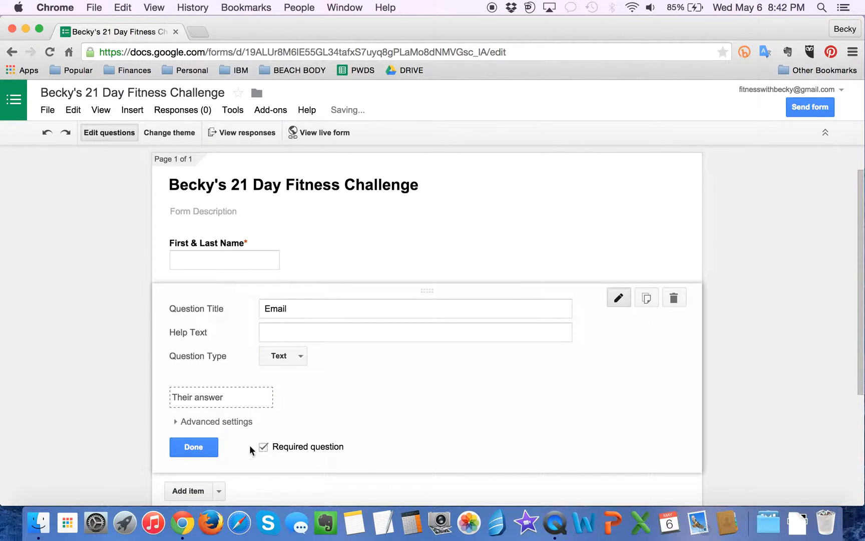
{"action": "left_click", "coordinate": [194, 448]}
Add a required Text question titled "Phone Number" below the Email question.
{"action": "scroll", "coordinate": [333, 297], "scroll_direction": "down", "scroll_amount": 3}
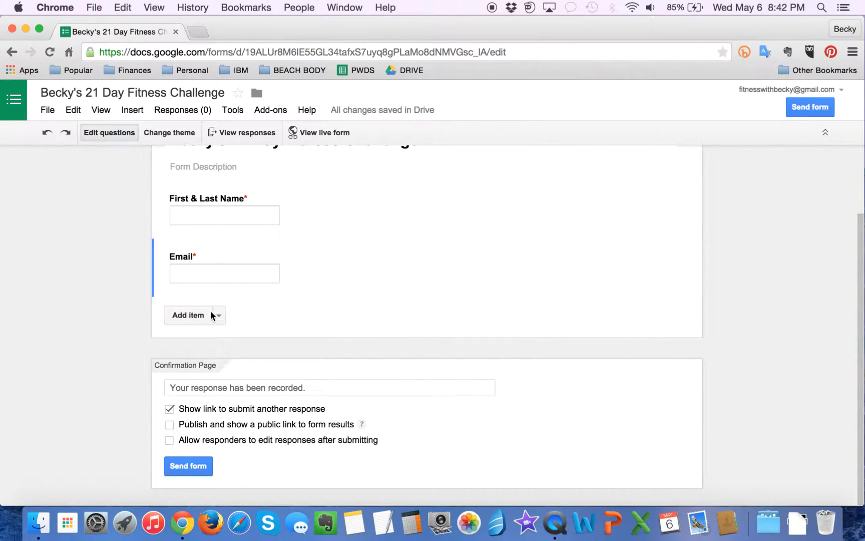
{"action": "left_click", "coordinate": [210, 315]}
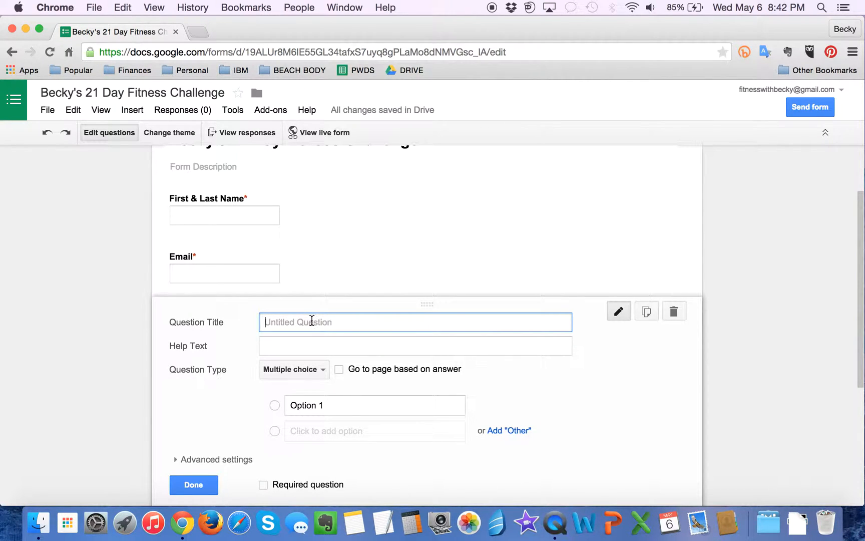
{"action": "type", "text": "Phone Number"}
{"action": "left_click", "coordinate": [309, 369]}
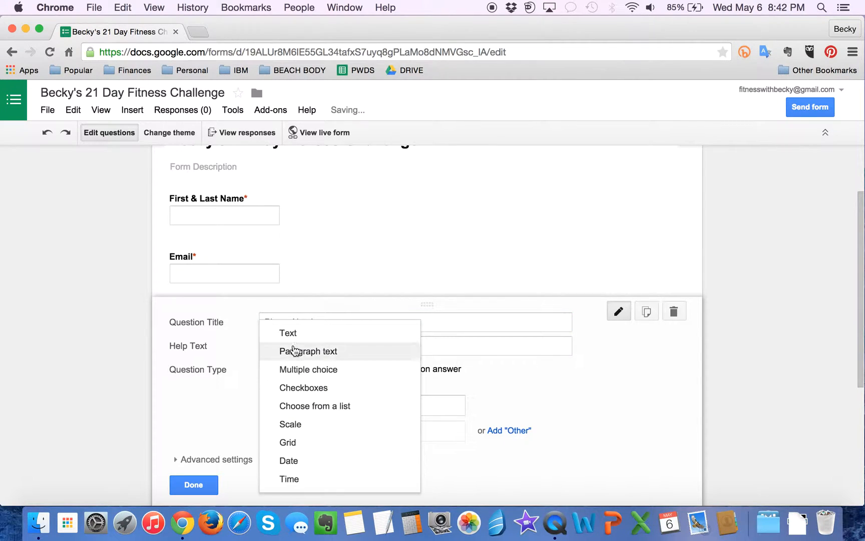
{"action": "left_click", "coordinate": [288, 332]}
{"action": "left_click", "coordinate": [263, 460]}
{"action": "left_click", "coordinate": [204, 462]}
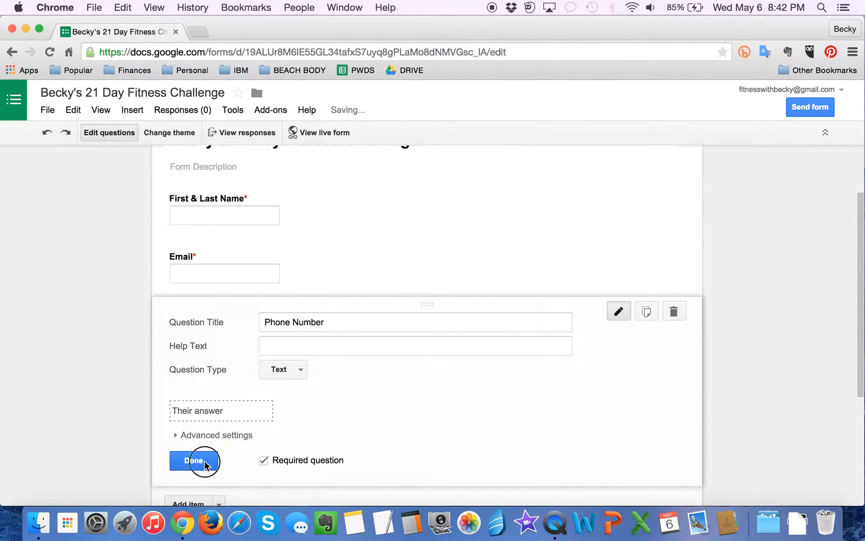
Add a required Text question titled "Your Facebook URL" below the Phone Number question.
{"action": "scroll", "coordinate": [407, 376], "scroll_direction": "down", "scroll_amount": 2}
{"action": "left_click", "coordinate": [188, 320]}
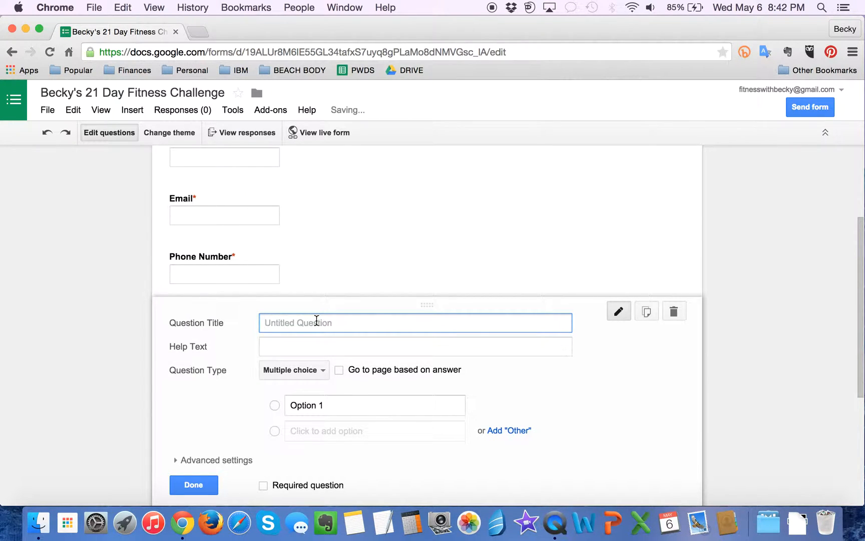
{"action": "type", "text": "Your Facebook URL"}
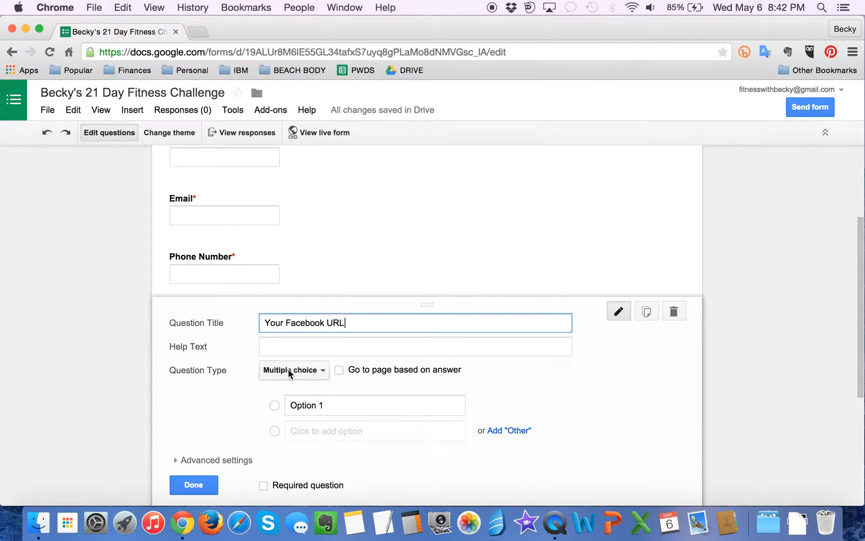
{"action": "left_click", "coordinate": [288, 369]}
{"action": "left_click", "coordinate": [286, 333]}
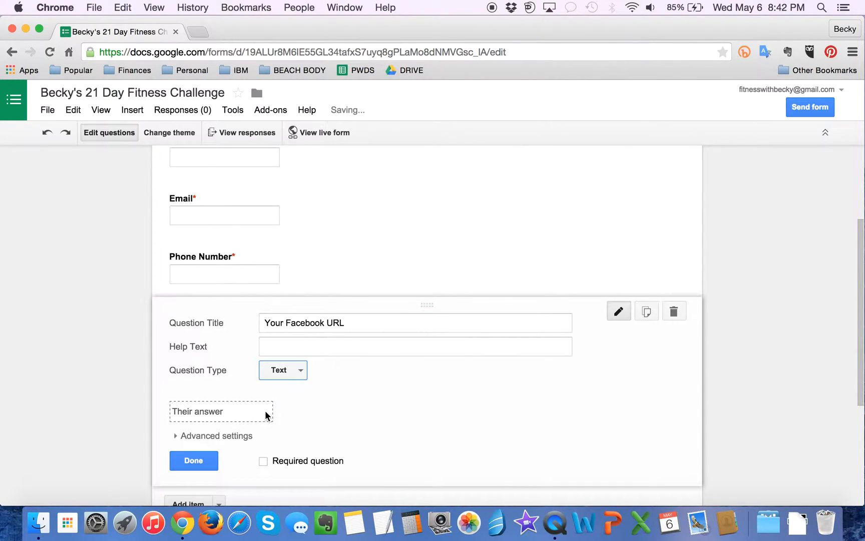
{"action": "left_click", "coordinate": [263, 461]}
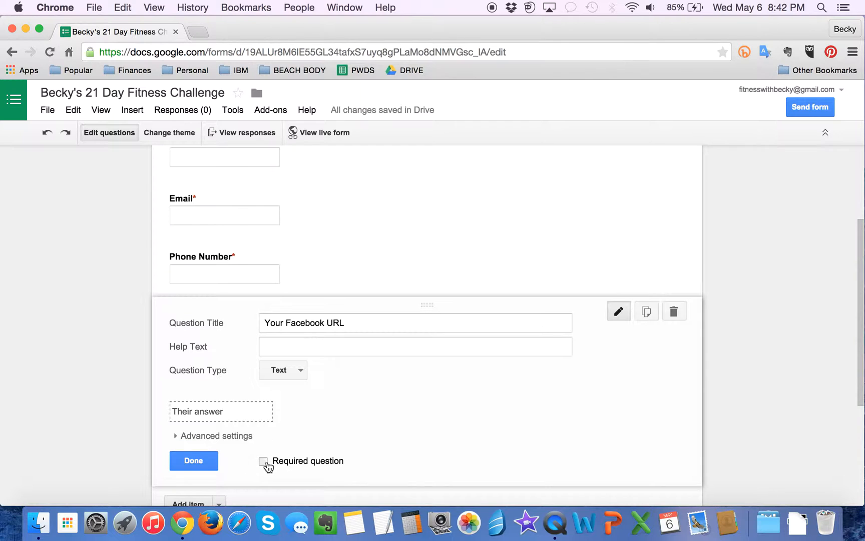
{"action": "left_click", "coordinate": [194, 460]}
Add a question below Your Facebook URL titled "What are your short term and long term health & fitness goals?".
{"action": "scroll", "coordinate": [369, 324], "scroll_direction": "up", "scroll_amount": 2}
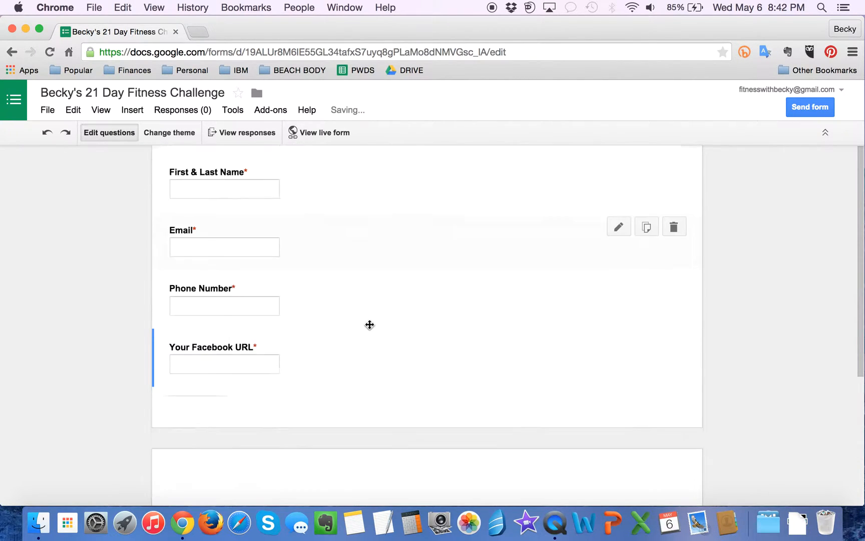
{"action": "scroll", "coordinate": [369, 324], "scroll_direction": "down", "scroll_amount": 2}
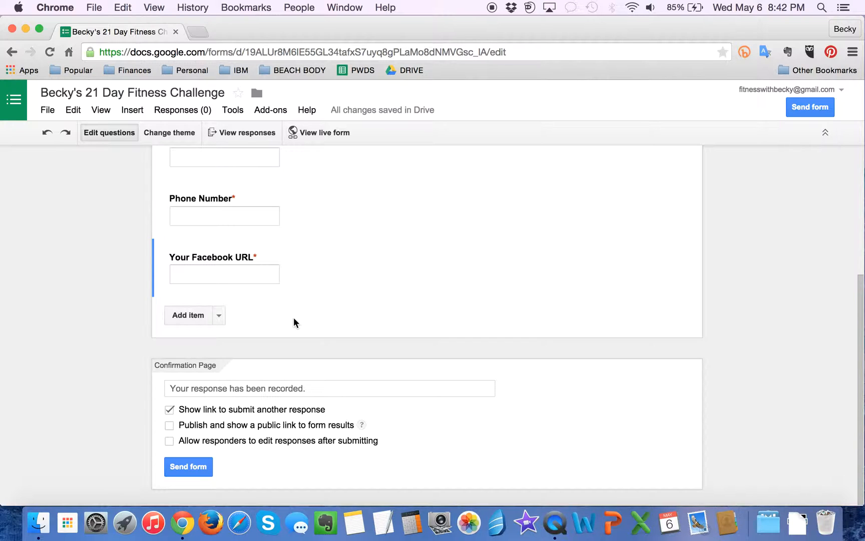
{"action": "left_click", "coordinate": [185, 314]}
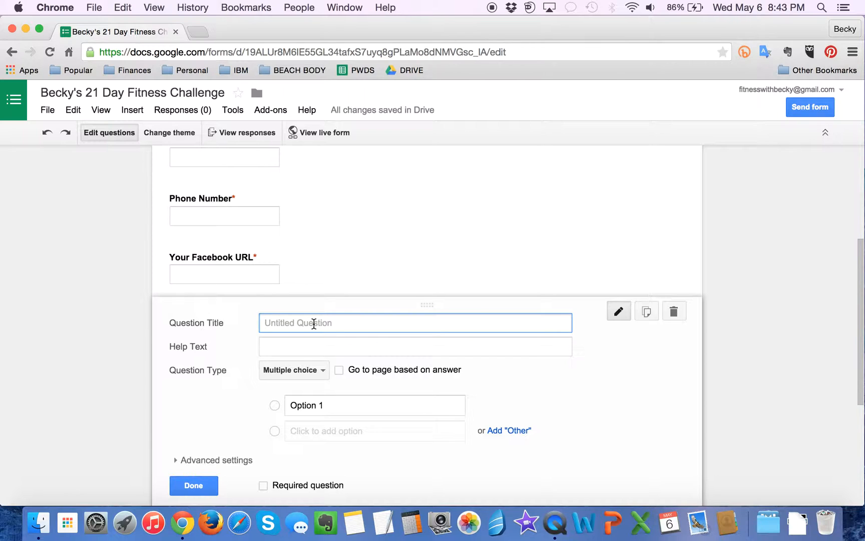
{"action": "type", "text": "What are your short term and longer"}
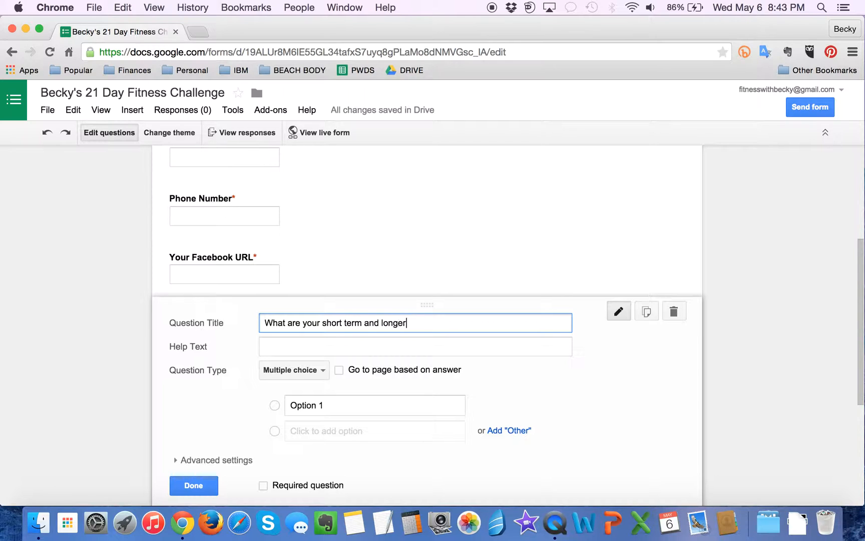
{"action": "key", "text": "BackSpace"}
{"action": "key", "text": "BackSpace"}
{"action": "type", "text": "term fitne"}
{"action": "key", "text": "BackSpace"}
{"action": "key", "text": "BackSpace"}
{"action": "key", "text": "BackSpace"}
{"action": "key", "text": "BackSpace"}
{"action": "key", "text": "BackSpace"}
{"action": "type", "text": "health and"}
{"action": "key", "text": "BackSpace"}
{"action": "key", "text": "BackSpace"}
{"action": "key", "text": "BackSpace"}
{"action": "type", "text": "& fitness goals?"}
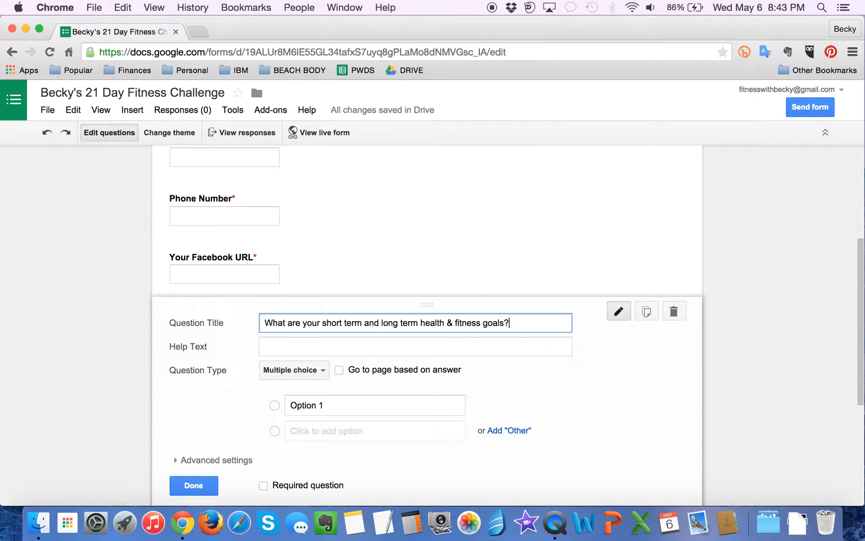
Make the health & fitness goals question a required Paragraph text question and finish editing it.
{"action": "left_click", "coordinate": [283, 375]}
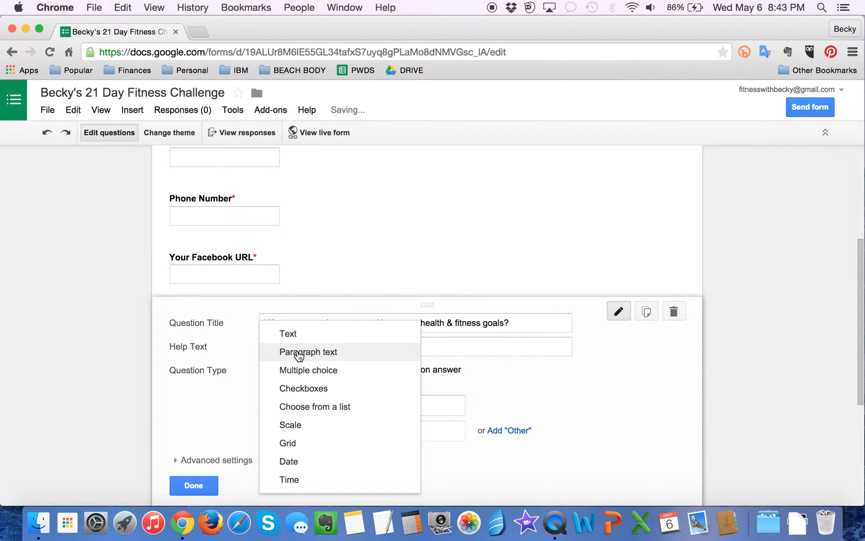
{"action": "left_click", "coordinate": [300, 355]}
{"action": "scroll", "coordinate": [239, 426], "scroll_direction": "down", "scroll_amount": 2}
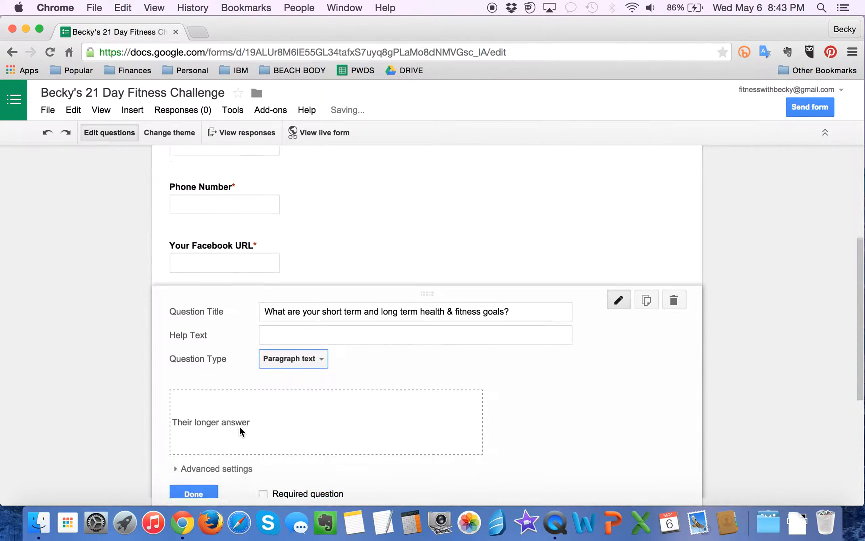
{"action": "left_click", "coordinate": [263, 463]}
{"action": "left_click", "coordinate": [203, 463]}
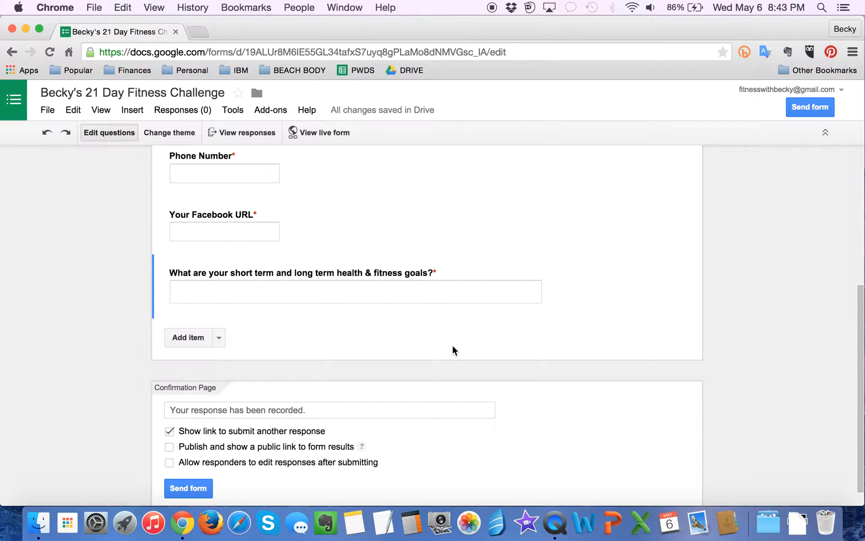
Look over the live form from title to submit area, and return to the form editor.
{"action": "scroll", "coordinate": [452, 348], "scroll_direction": "up", "scroll_amount": 5}
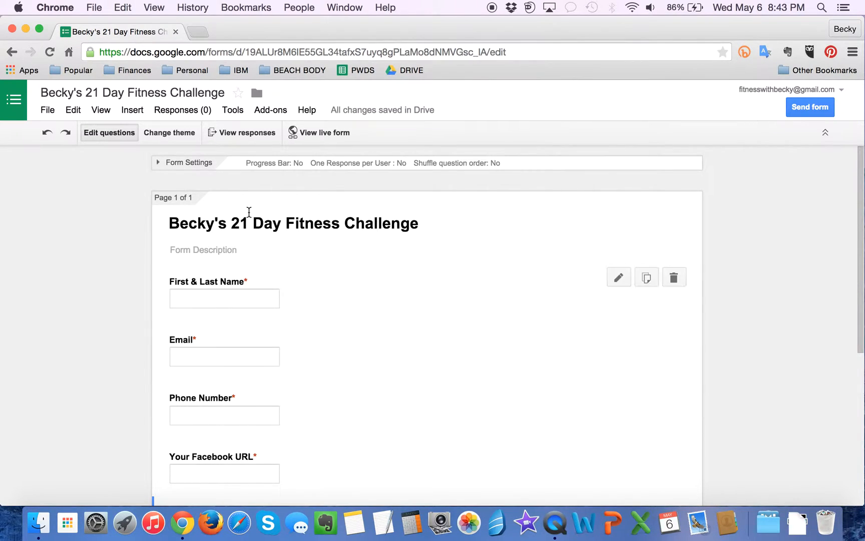
{"action": "left_click", "coordinate": [319, 133]}
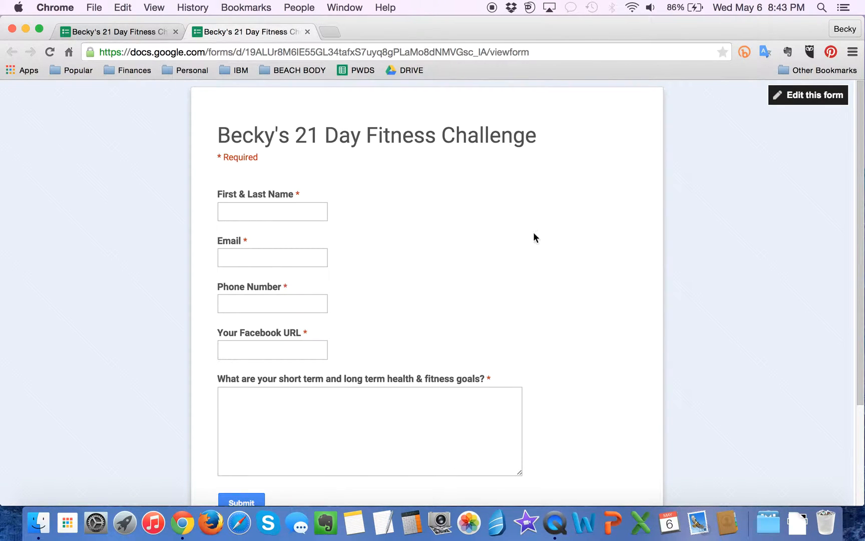
{"action": "scroll", "coordinate": [508, 305], "scroll_direction": "down", "scroll_amount": 5}
{"action": "scroll", "coordinate": [508, 305], "scroll_direction": "up", "scroll_amount": 5}
{"action": "left_click", "coordinate": [99, 33]}
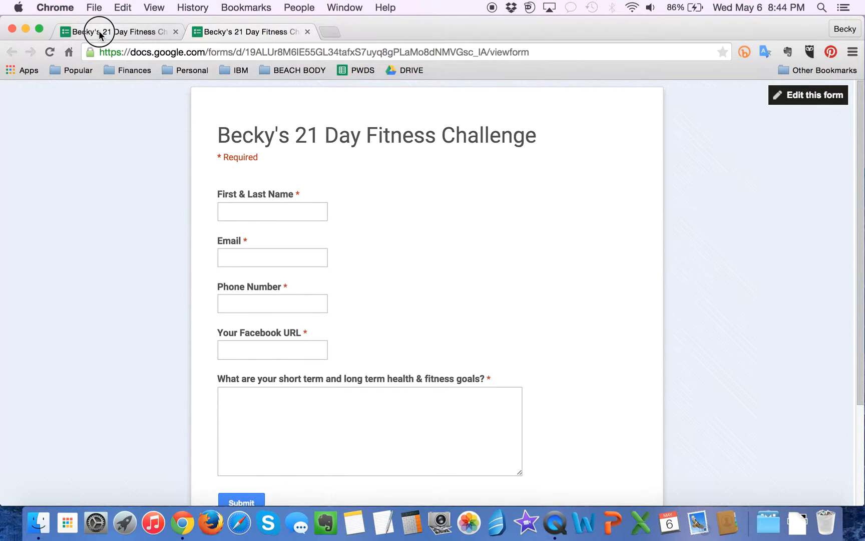
{"action": "scroll", "coordinate": [448, 300], "scroll_direction": "up", "scroll_amount": 5}
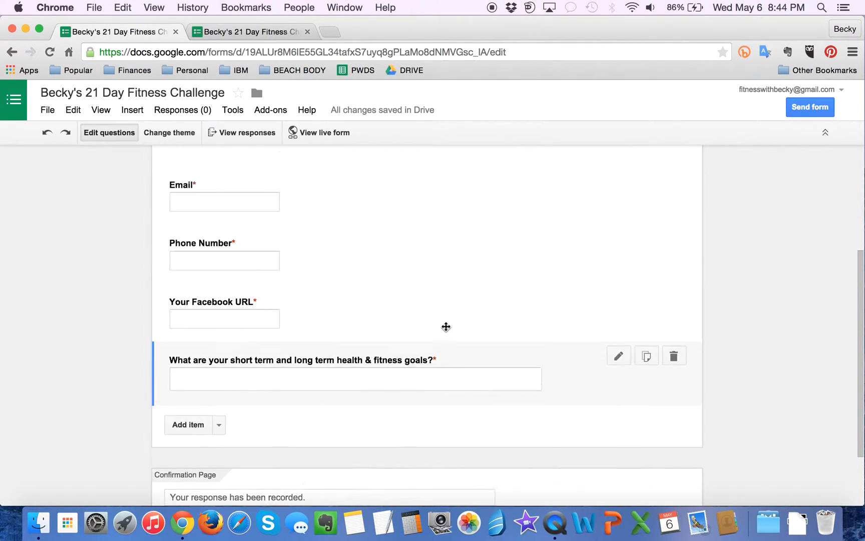
Browse the default themes and apply the Classic Ornamental theme to the form.
{"action": "left_click", "coordinate": [165, 134]}
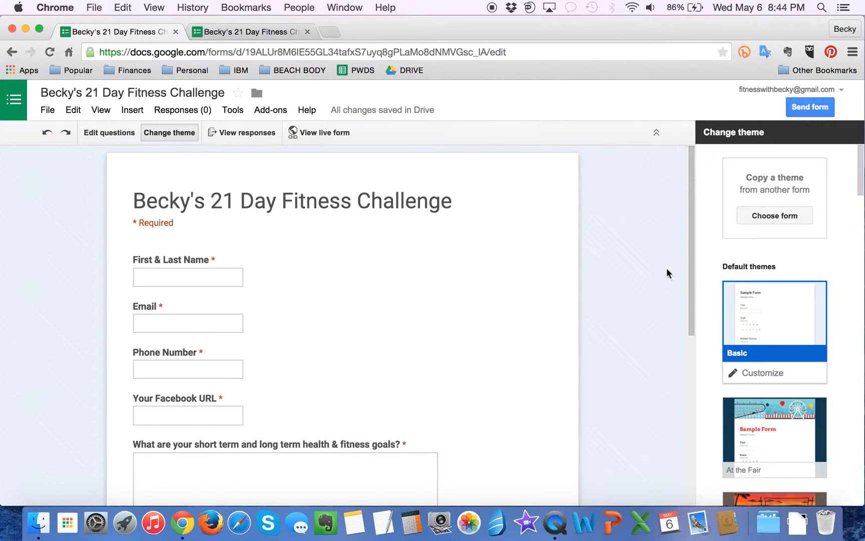
{"action": "scroll", "coordinate": [816, 348], "scroll_direction": "down", "scroll_amount": 4}
{"action": "scroll", "coordinate": [817, 349], "scroll_direction": "down", "scroll_amount": 3}
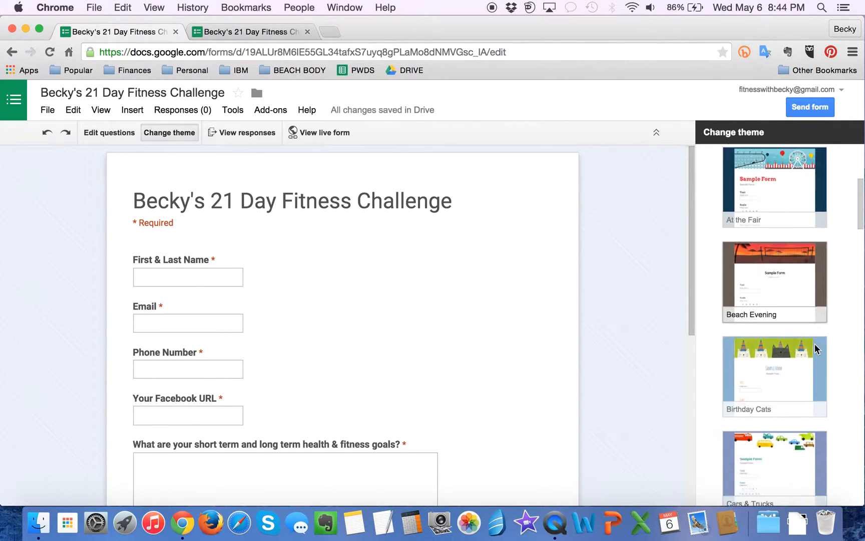
{"action": "scroll", "coordinate": [792, 406], "scroll_direction": "down", "scroll_amount": 8}
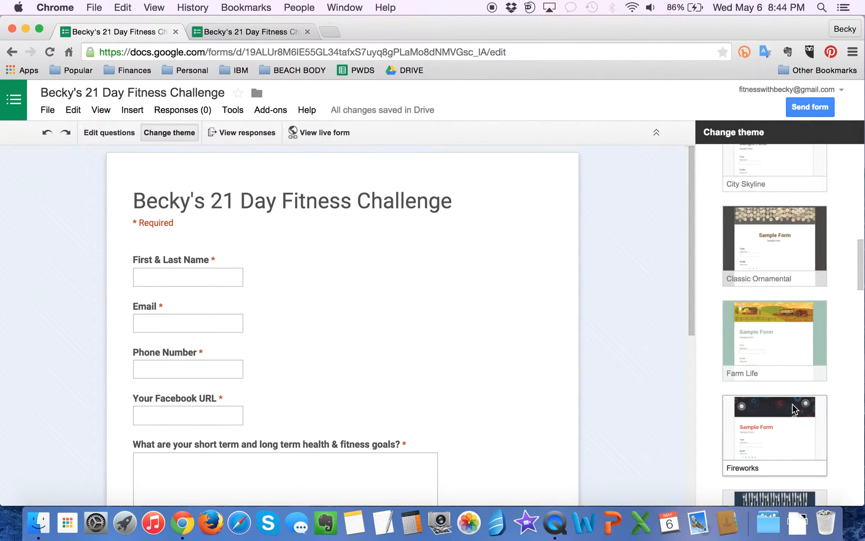
{"action": "left_click", "coordinate": [770, 249]}
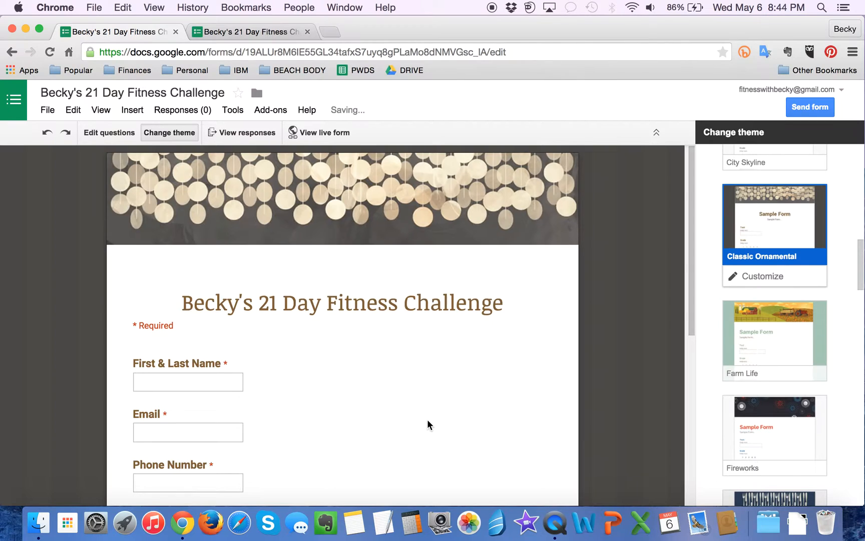
{"action": "scroll", "coordinate": [427, 419], "scroll_direction": "down", "scroll_amount": 6}
{"action": "scroll", "coordinate": [428, 421], "scroll_direction": "up", "scroll_amount": 6}
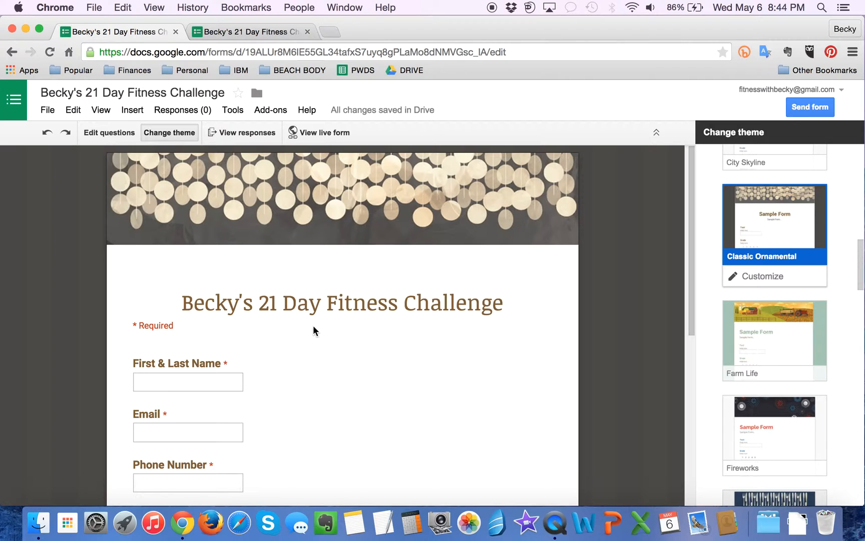
Customize the theme by replacing the header image with 21DC.jpg uploaded from the Desktop, and check the form preview.
{"action": "left_click", "coordinate": [758, 278]}
{"action": "left_click", "coordinate": [766, 189]}
{"action": "left_click", "coordinate": [740, 219]}
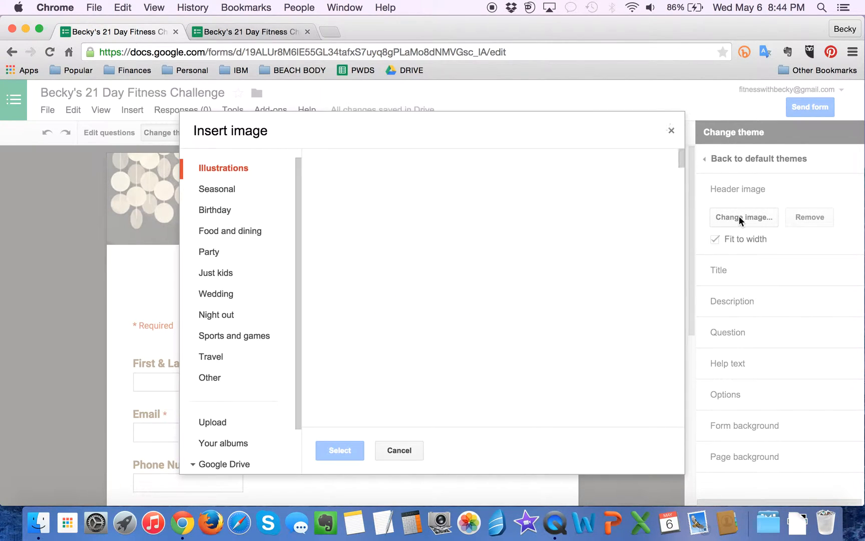
{"action": "left_click", "coordinate": [222, 424]}
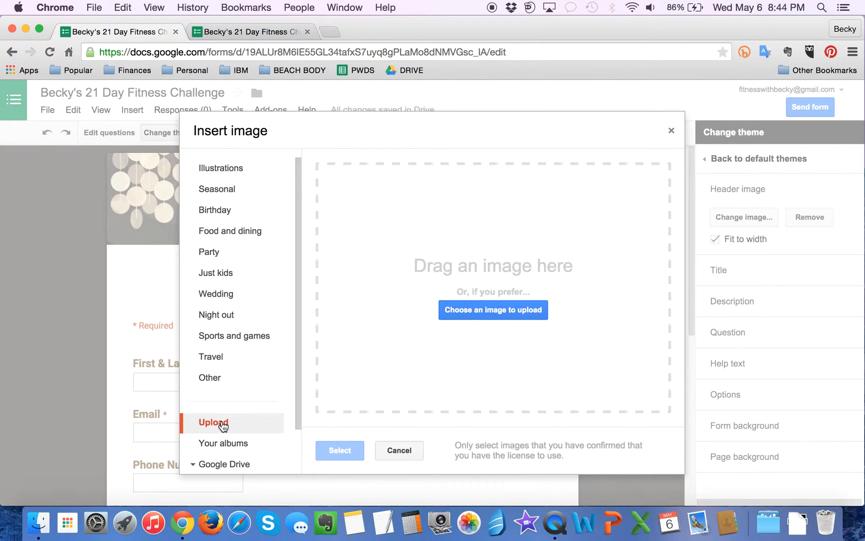
{"action": "left_click", "coordinate": [498, 311]}
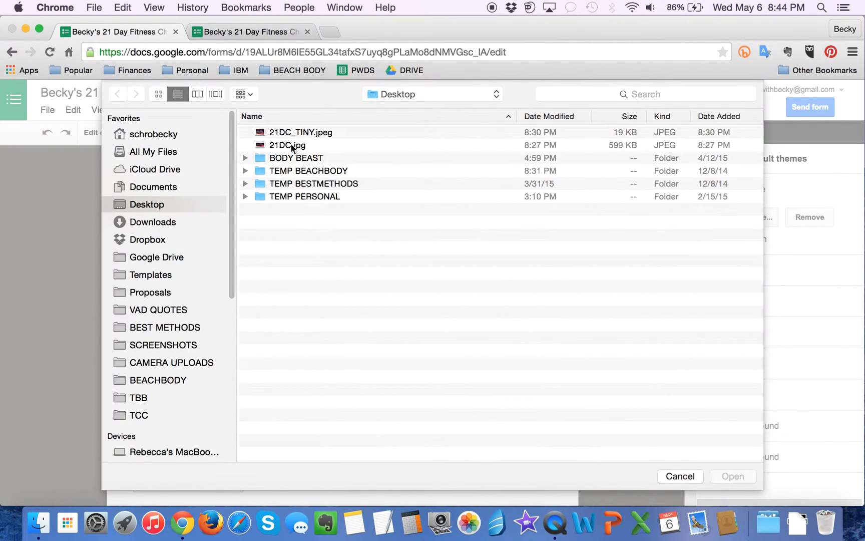
{"action": "left_click", "coordinate": [281, 145]}
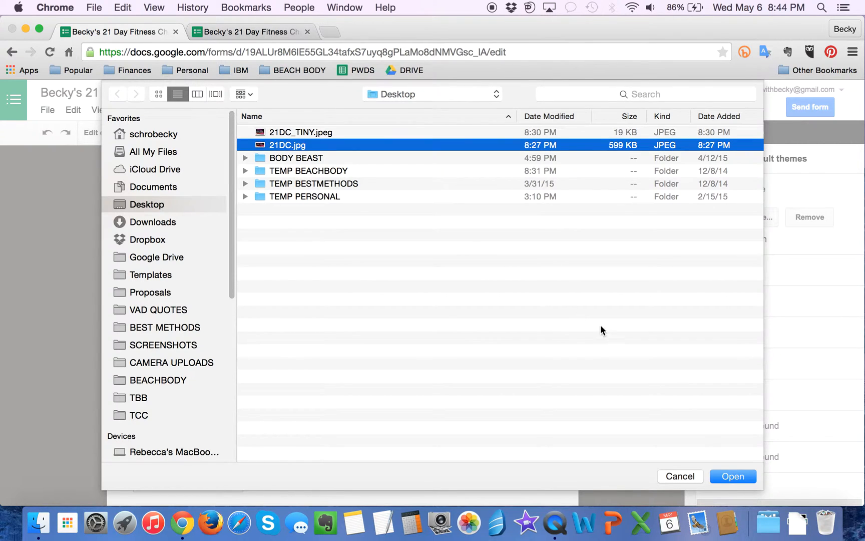
{"action": "left_click", "coordinate": [732, 476]}
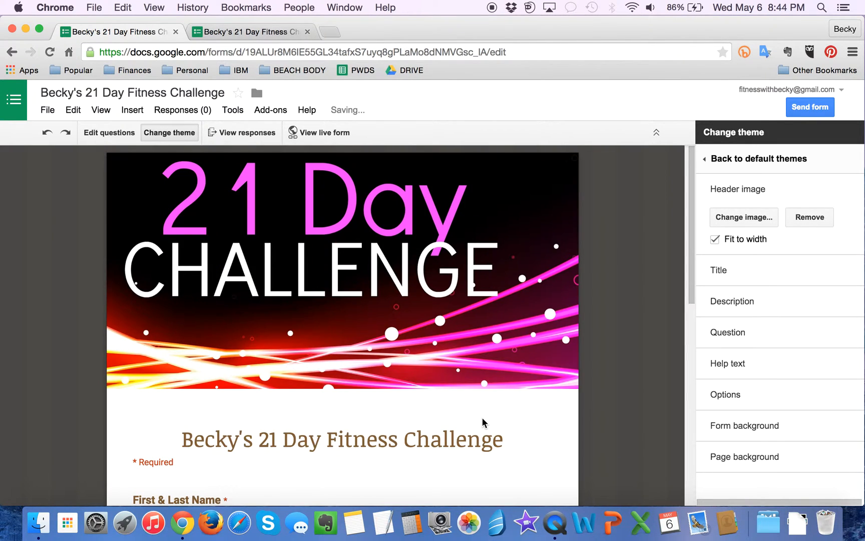
{"action": "scroll", "coordinate": [482, 417], "scroll_direction": "down", "scroll_amount": 7}
{"action": "scroll", "coordinate": [482, 417], "scroll_direction": "up", "scroll_amount": 7}
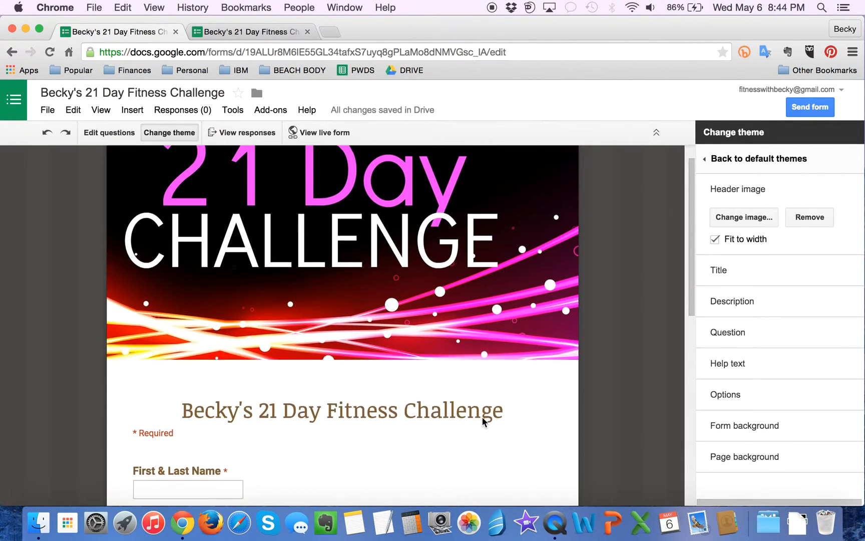
{"action": "scroll", "coordinate": [482, 416], "scroll_direction": "up", "scroll_amount": 2}
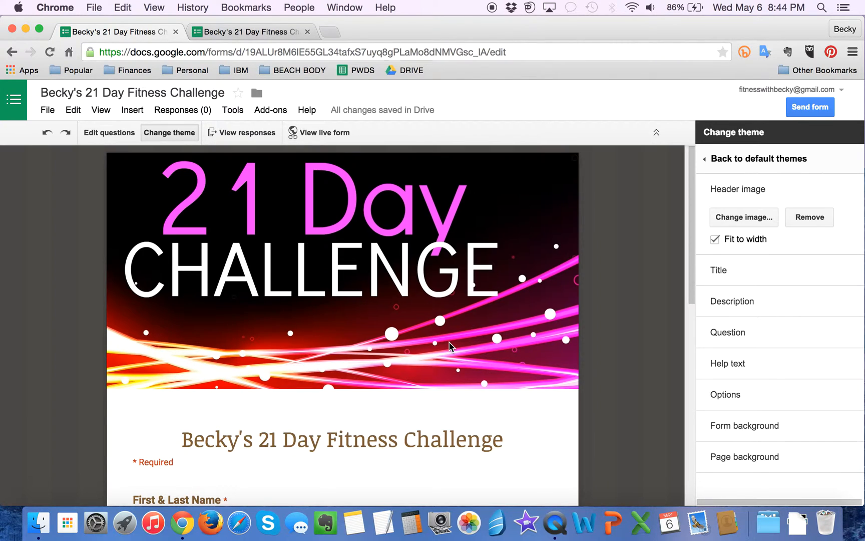
{"action": "scroll", "coordinate": [449, 342], "scroll_direction": "down", "scroll_amount": 10}
{"action": "scroll", "coordinate": [449, 342], "scroll_direction": "up", "scroll_amount": 10}
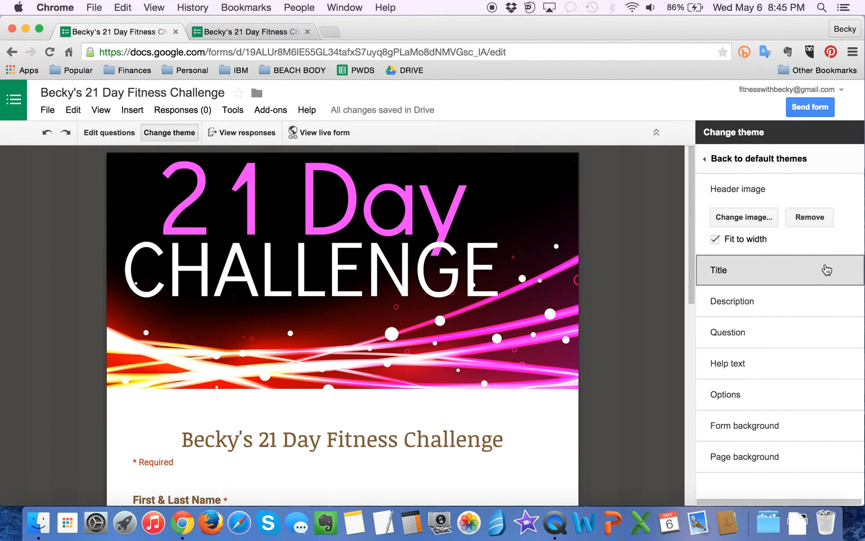
Return to editing questions, create a new response spreadsheet under the suggested name, and select cells B2:F2 below its question headers.
{"action": "left_click", "coordinate": [109, 132]}
{"action": "scroll", "coordinate": [232, 392], "scroll_direction": "down", "scroll_amount": 5}
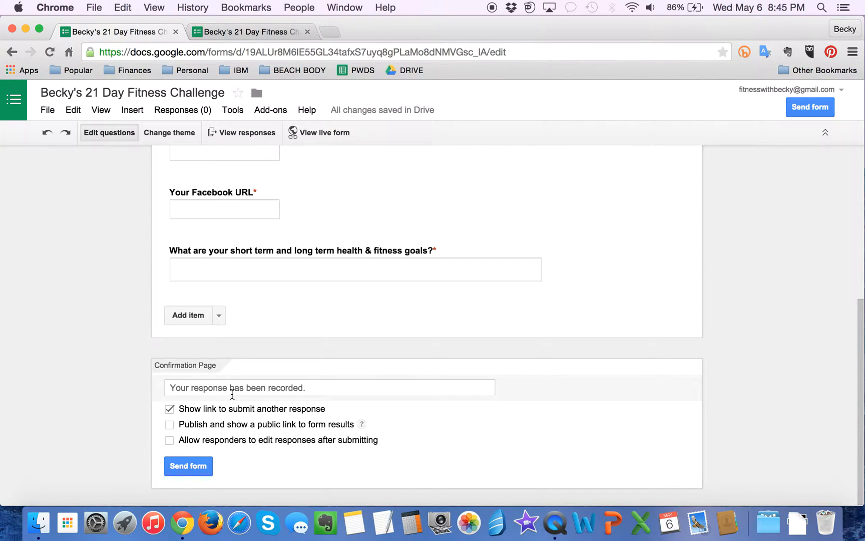
{"action": "scroll", "coordinate": [232, 395], "scroll_direction": "up", "scroll_amount": 10}
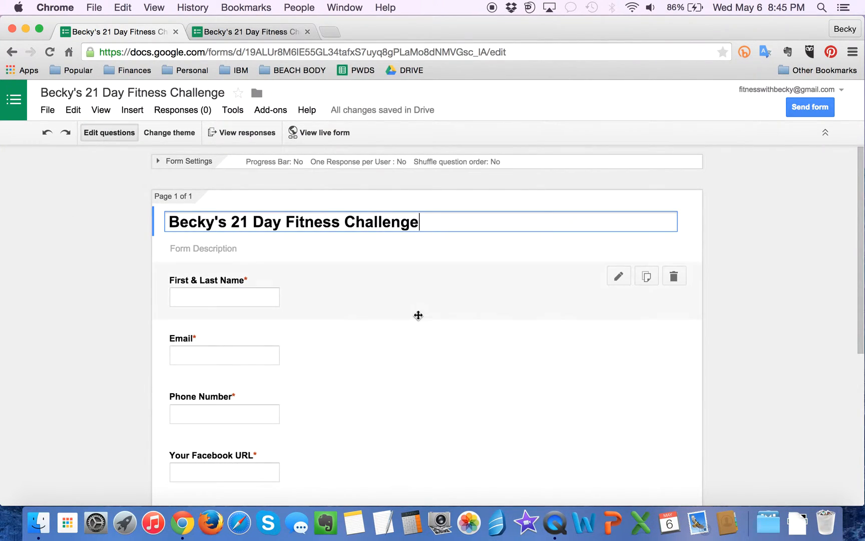
{"action": "left_click", "coordinate": [238, 132]}
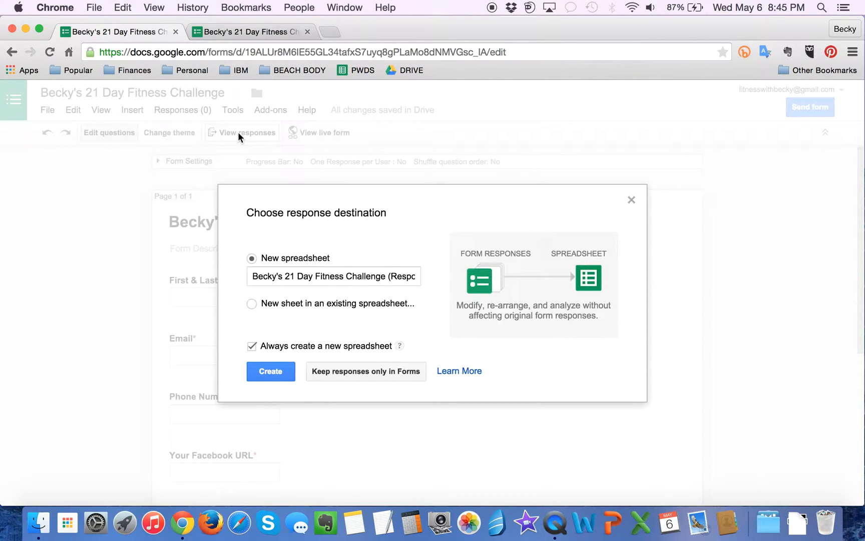
{"action": "left_click", "coordinate": [328, 276]}
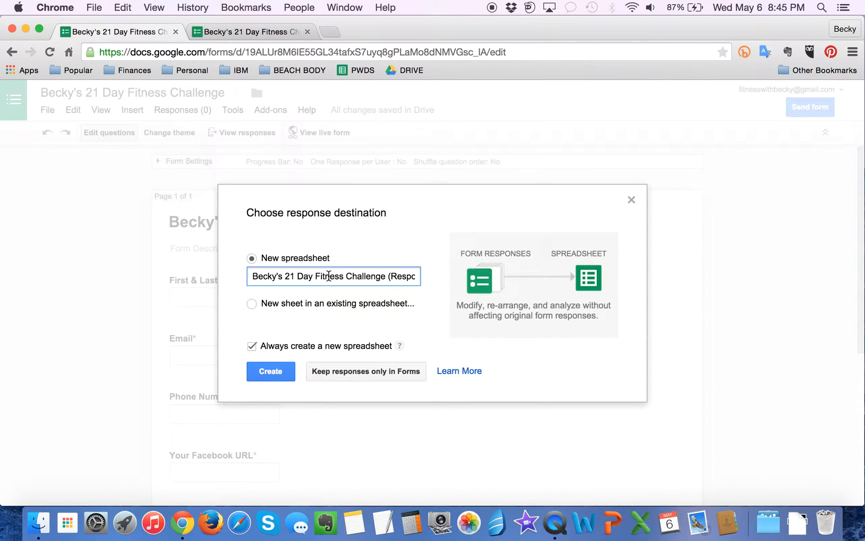
{"action": "key", "text": "Down"}
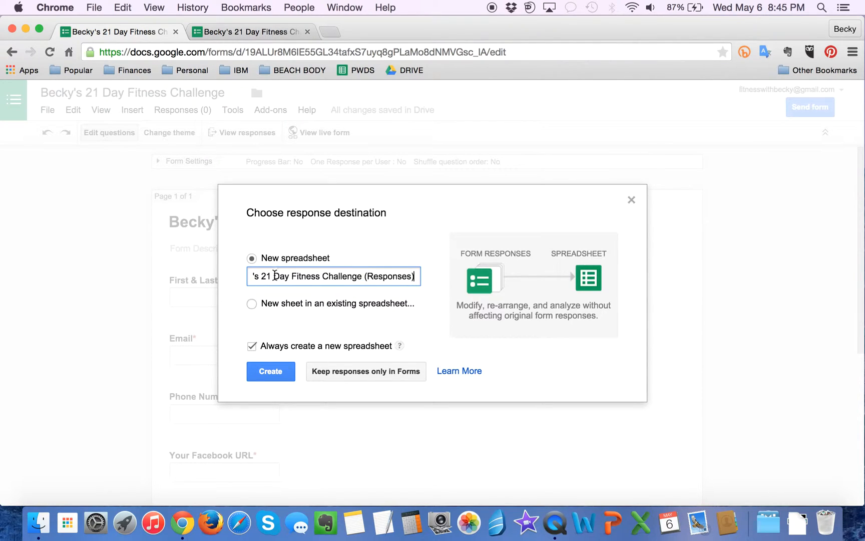
{"action": "left_click", "coordinate": [269, 373]}
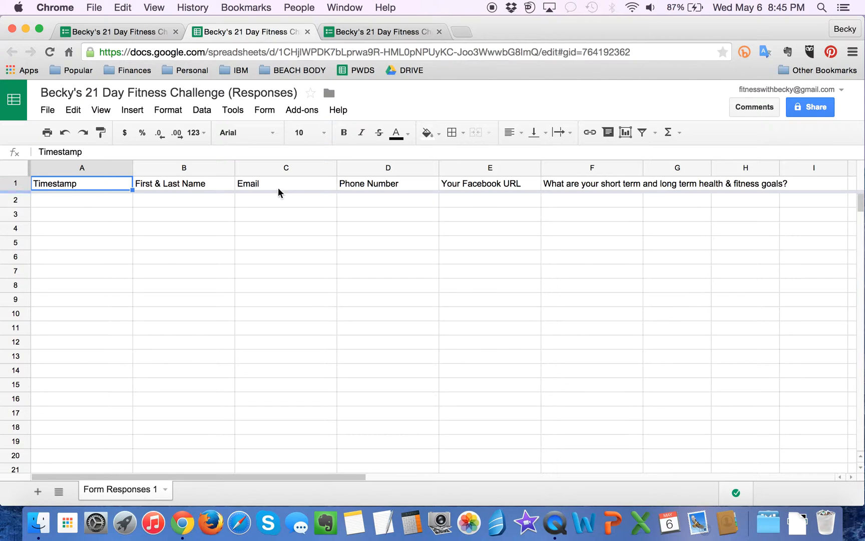
{"action": "left_click_drag", "start_coordinate": [196, 201], "coordinate": [579, 207]}
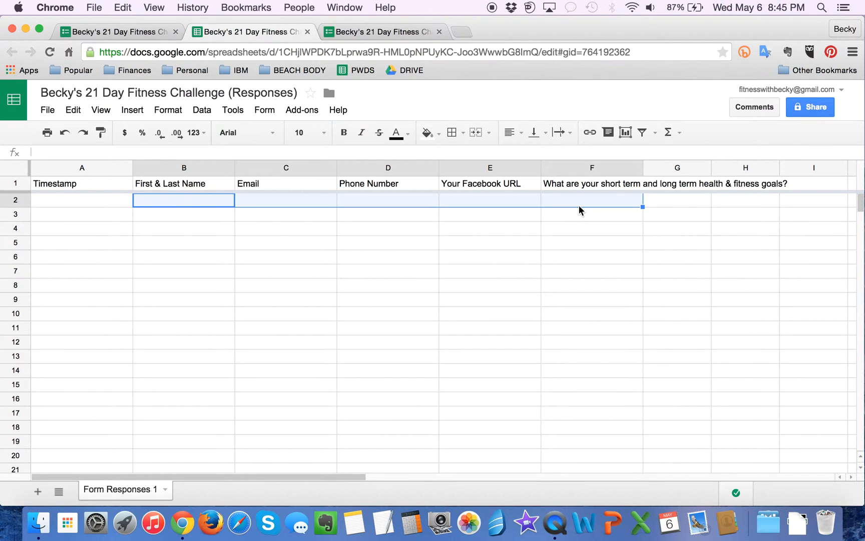
Close the outdated live form and reopen it from the form editor to check the new theme and header image.
{"action": "left_click", "coordinate": [350, 32]}
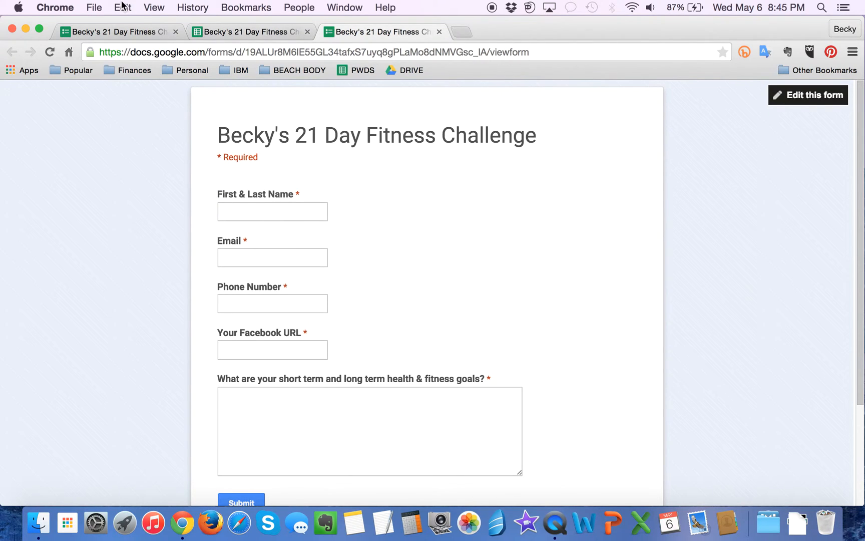
{"action": "left_click", "coordinate": [439, 33]}
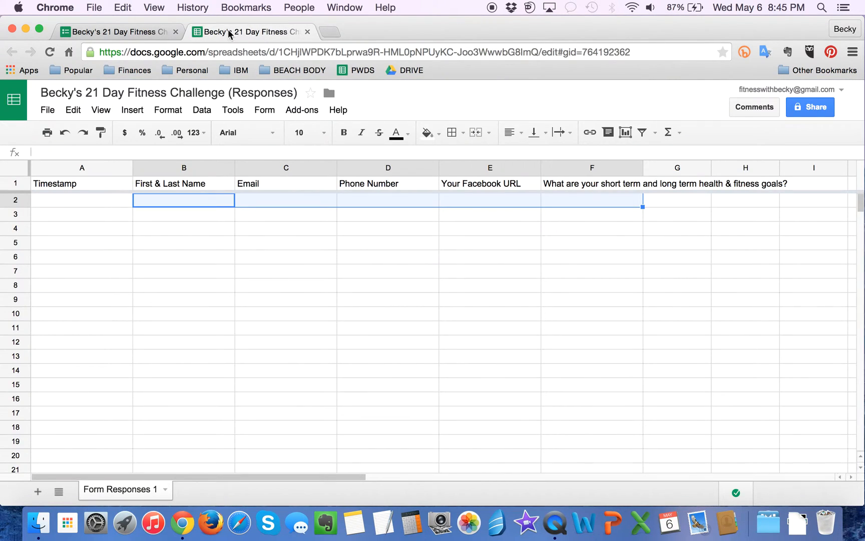
{"action": "left_click", "coordinate": [137, 33]}
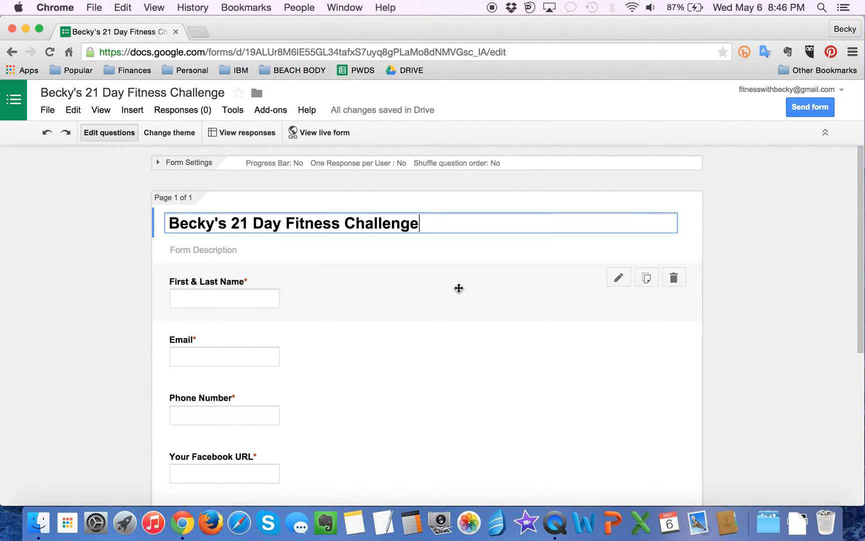
{"action": "left_click", "coordinate": [322, 134]}
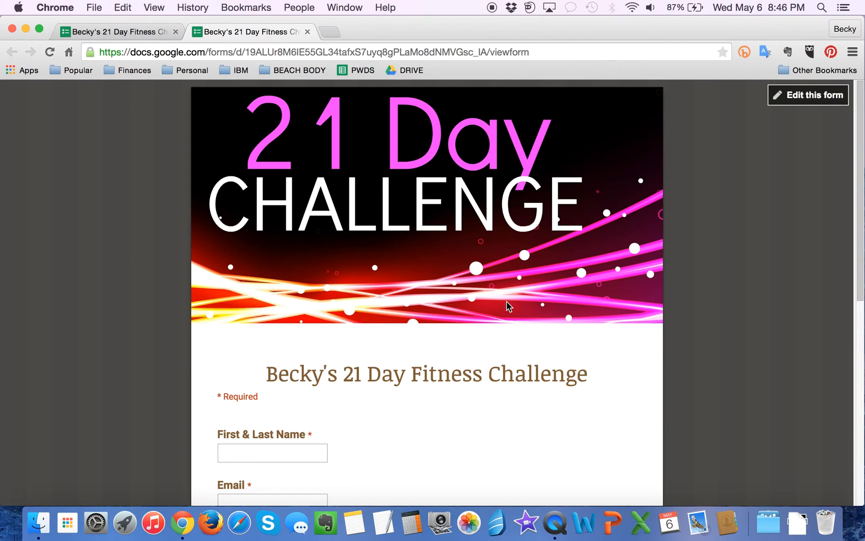
{"action": "scroll", "coordinate": [507, 307], "scroll_direction": "down", "scroll_amount": 10}
{"action": "scroll", "coordinate": [507, 319], "scroll_direction": "up", "scroll_amount": 10}
{"action": "scroll", "coordinate": [502, 349], "scroll_direction": "down", "scroll_amount": 1}
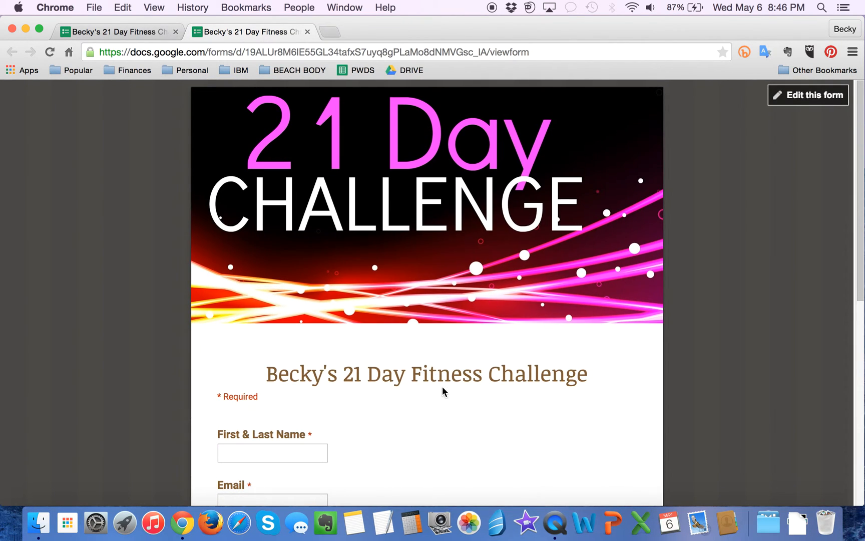